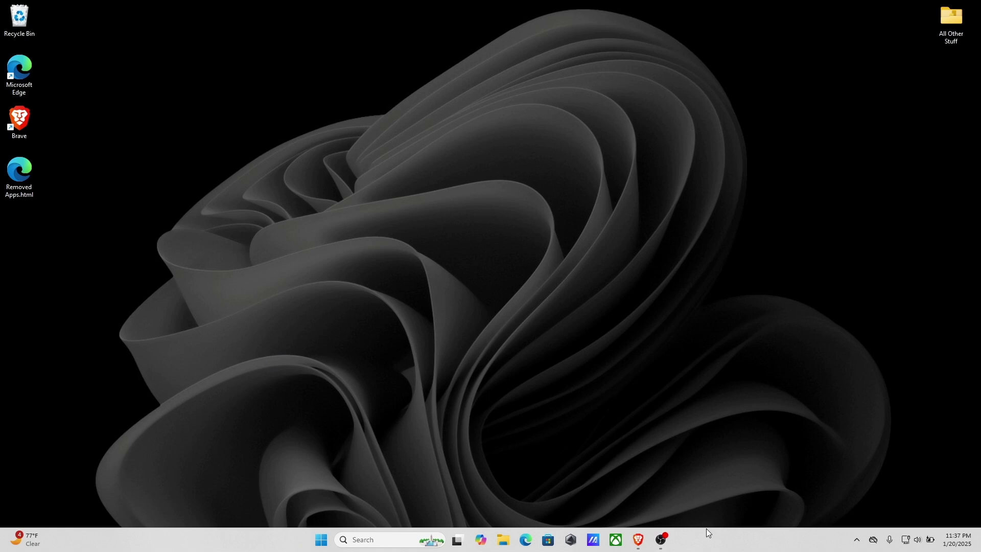
Set Taskbar alignment to Left under Taskbar behaviors and check it in the Start menu.
right_click(723, 538)
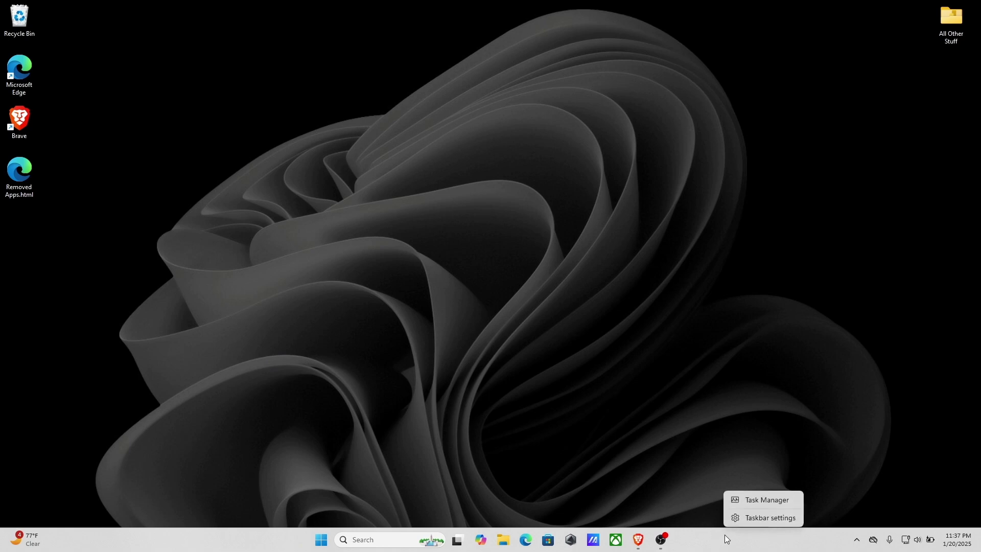
click(754, 518)
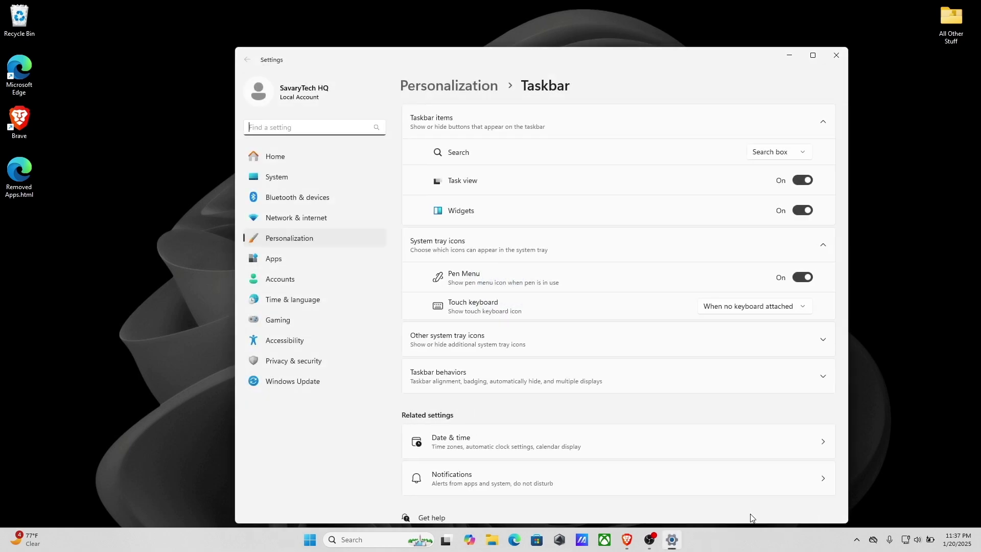
click(818, 375)
scroll(698, 384, down, 1)
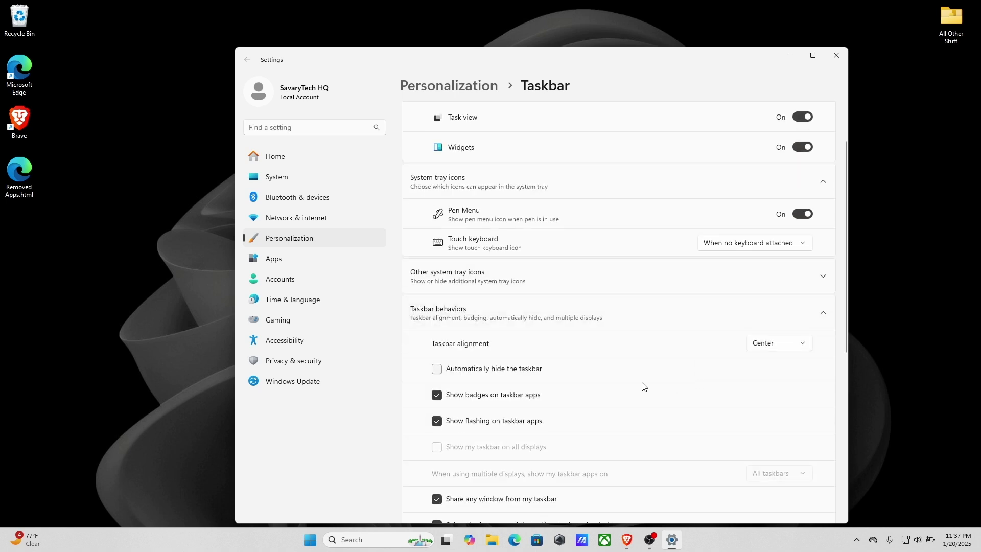
click(775, 344)
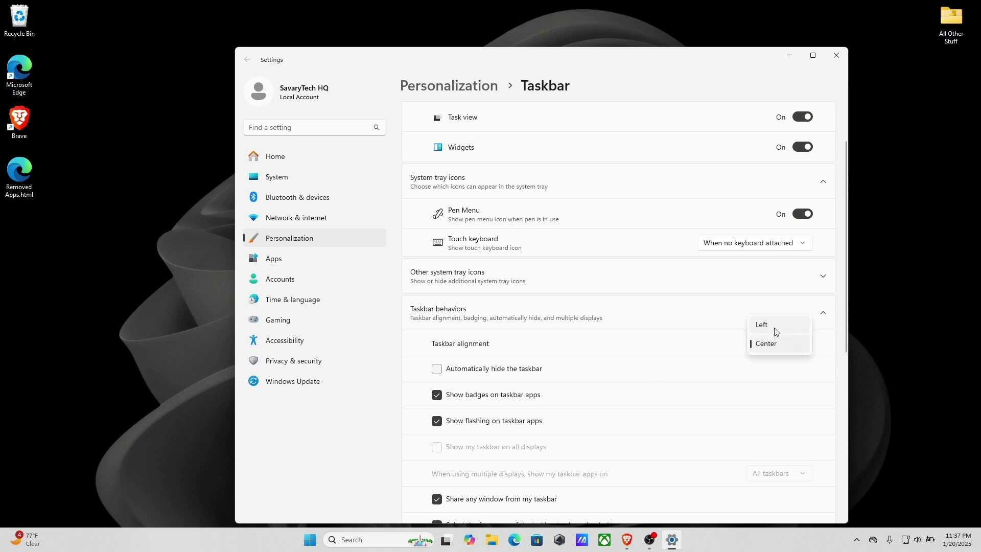
click(774, 328)
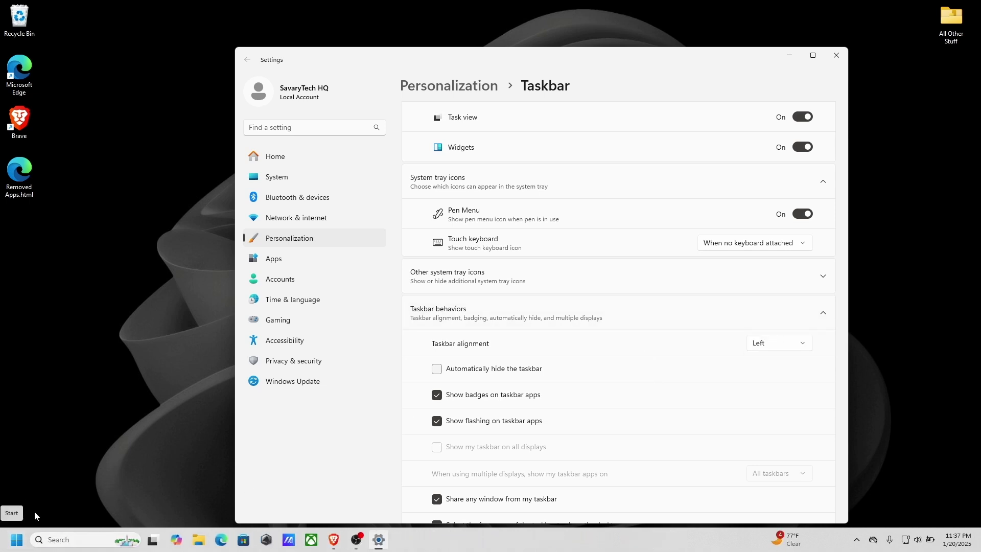
click(15, 540)
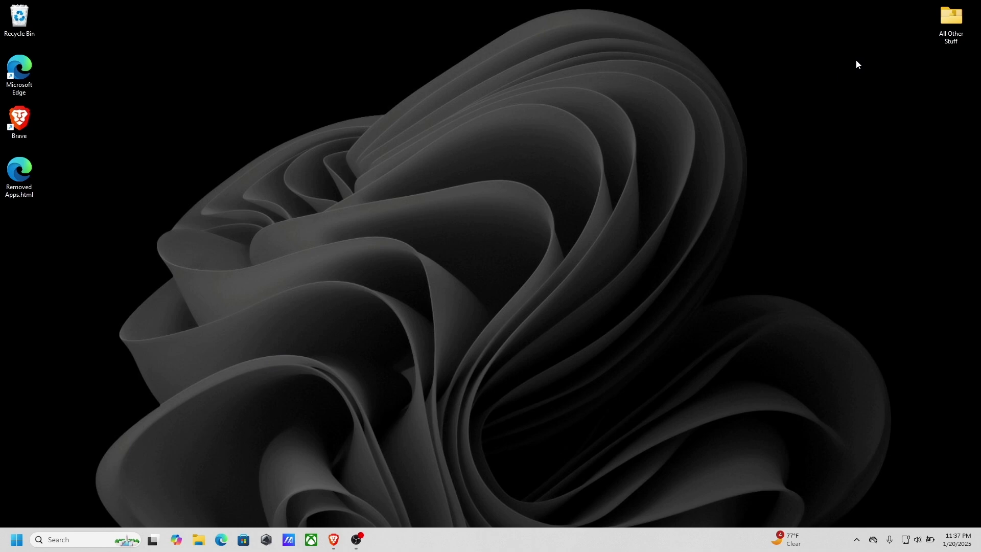
Switch Random hardware addresses On for Wi-Fi, then close the Settings window.
right_click(908, 542)
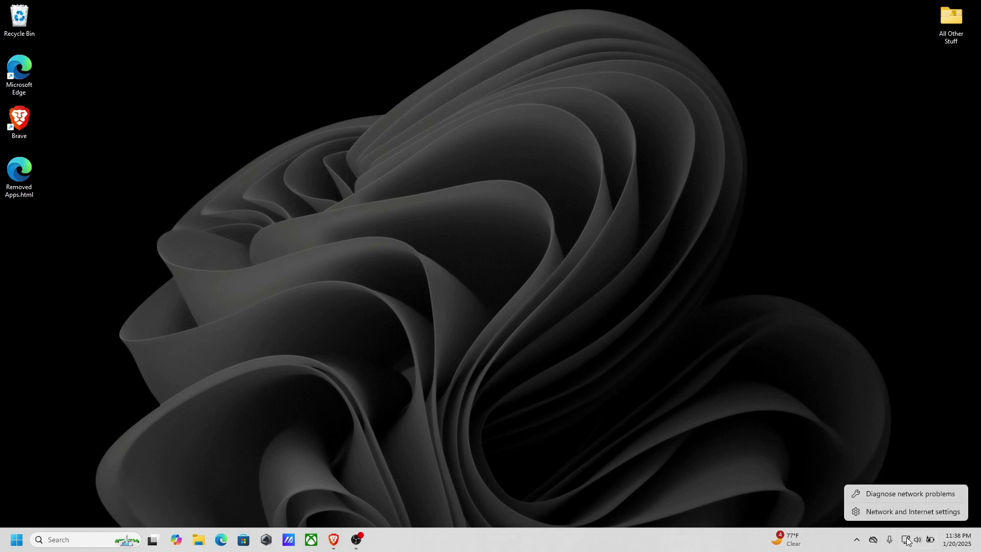
click(898, 511)
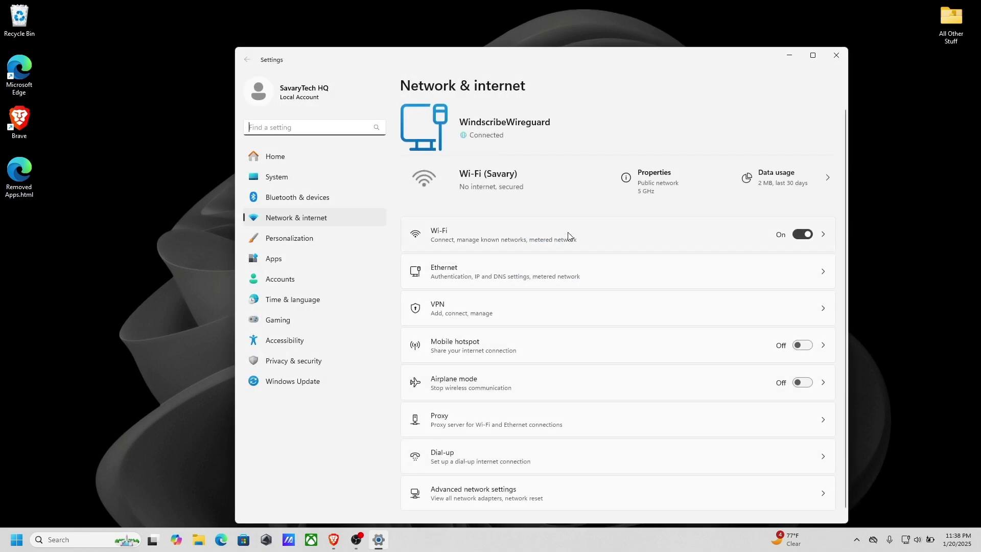
click(570, 235)
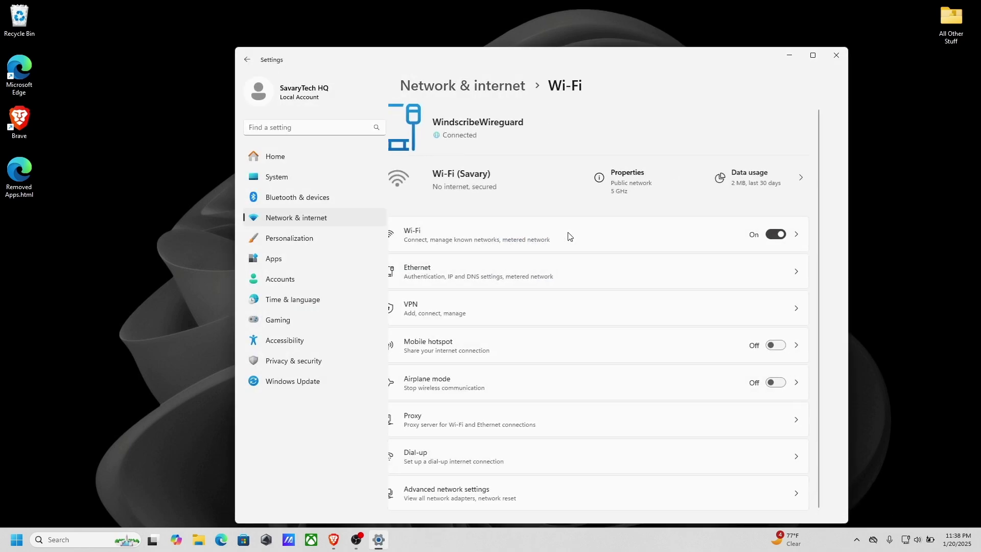
click(817, 306)
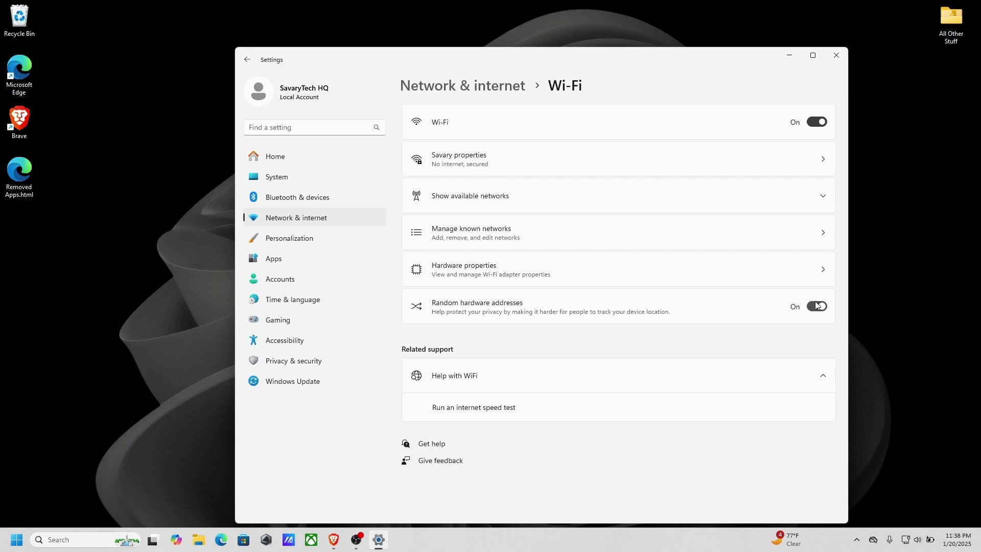
click(837, 57)
Apply the Custom mouse pointer style with a new rose colour from the colour picker.
key(super)
text(poin)
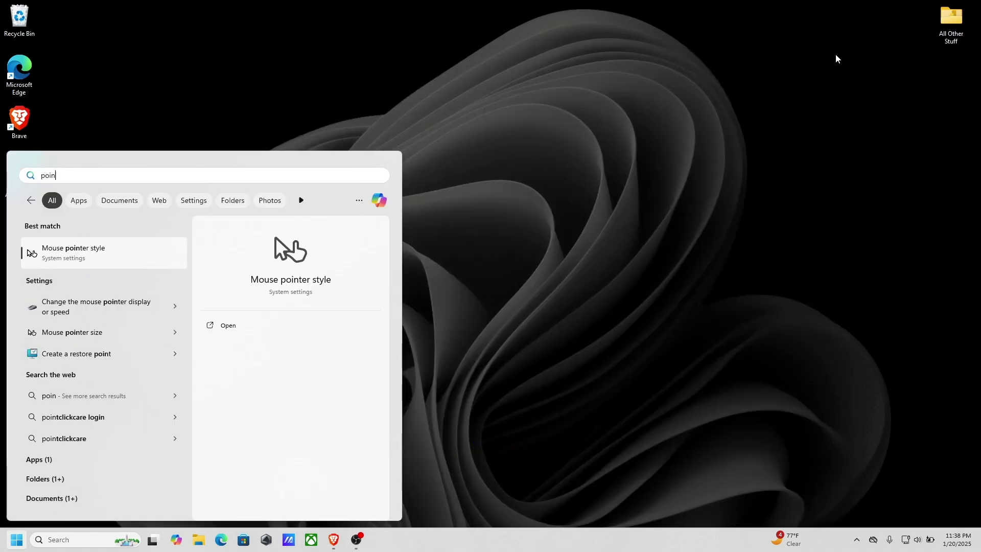
text(te)
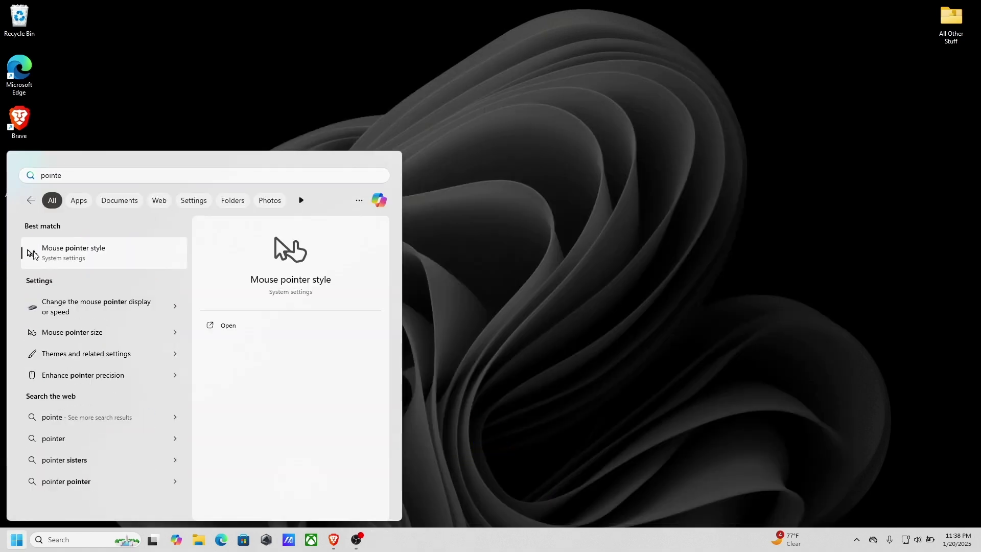
click(33, 253)
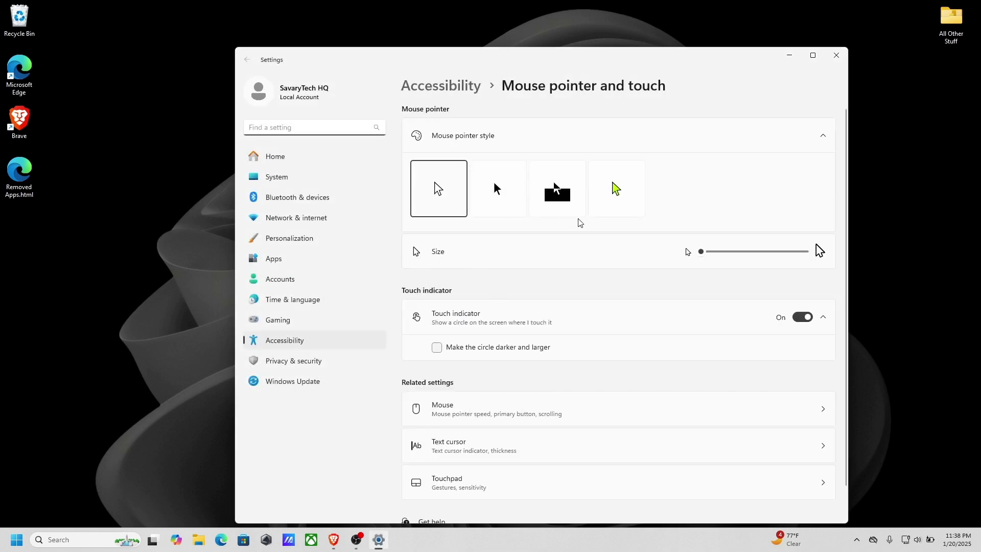
click(614, 193)
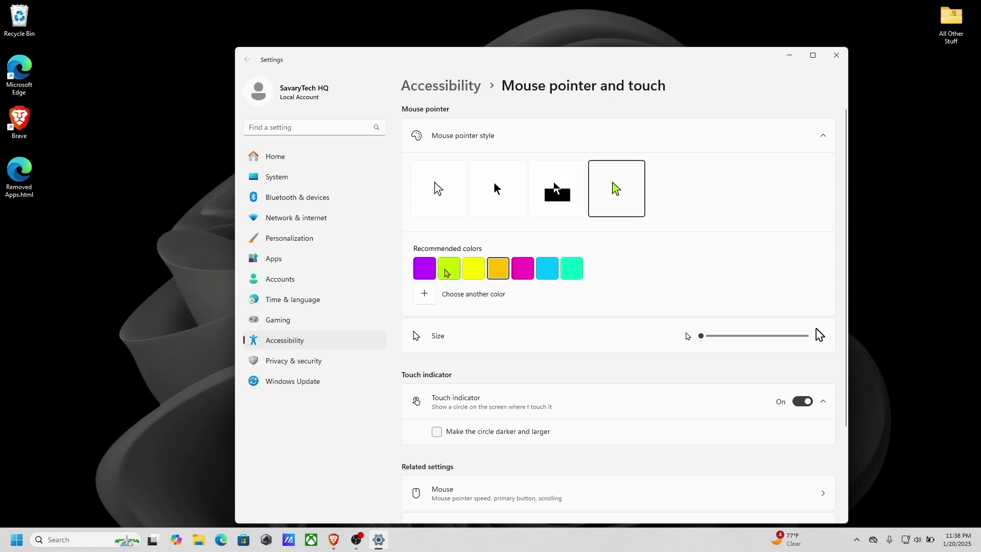
click(446, 271)
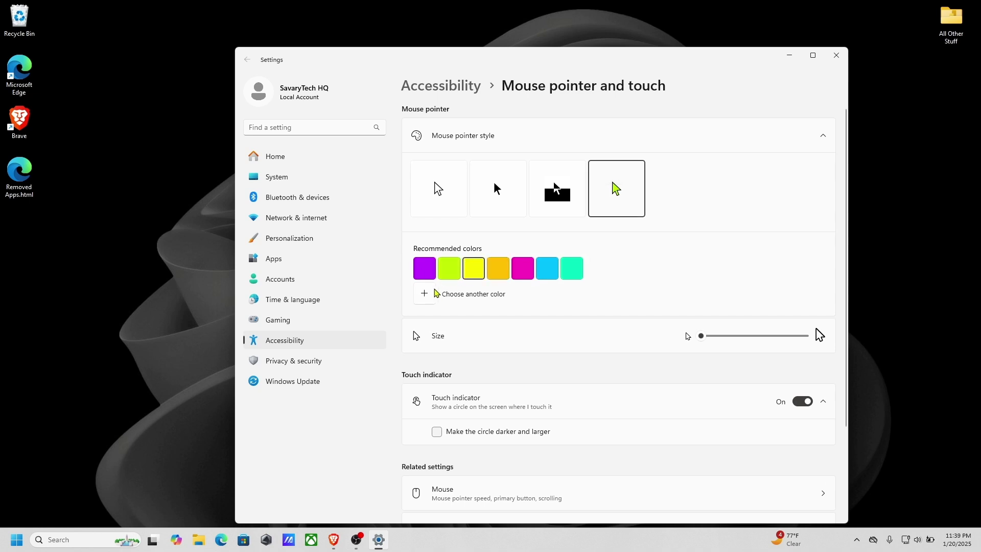
click(434, 293)
click(450, 233)
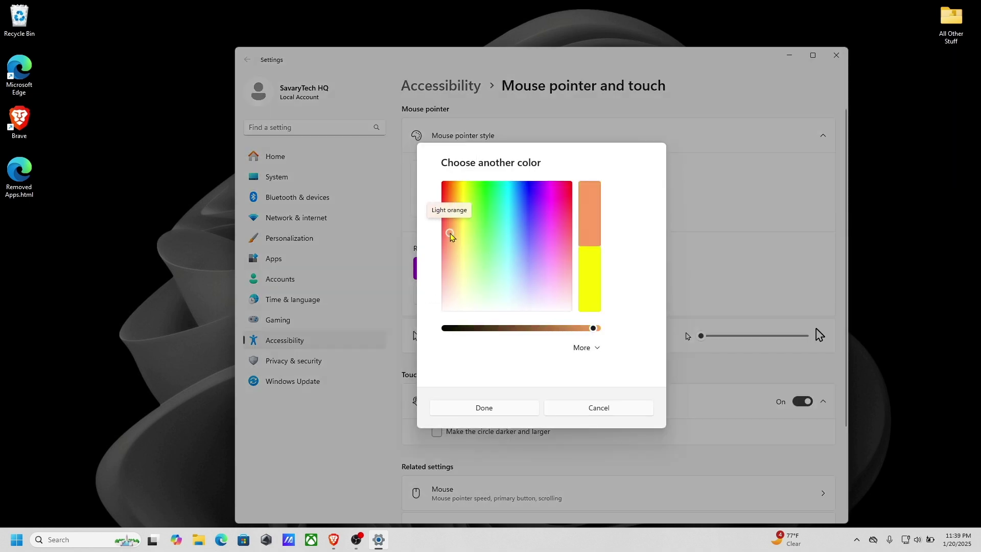
drag(450, 234, 444, 238)
key(Return)
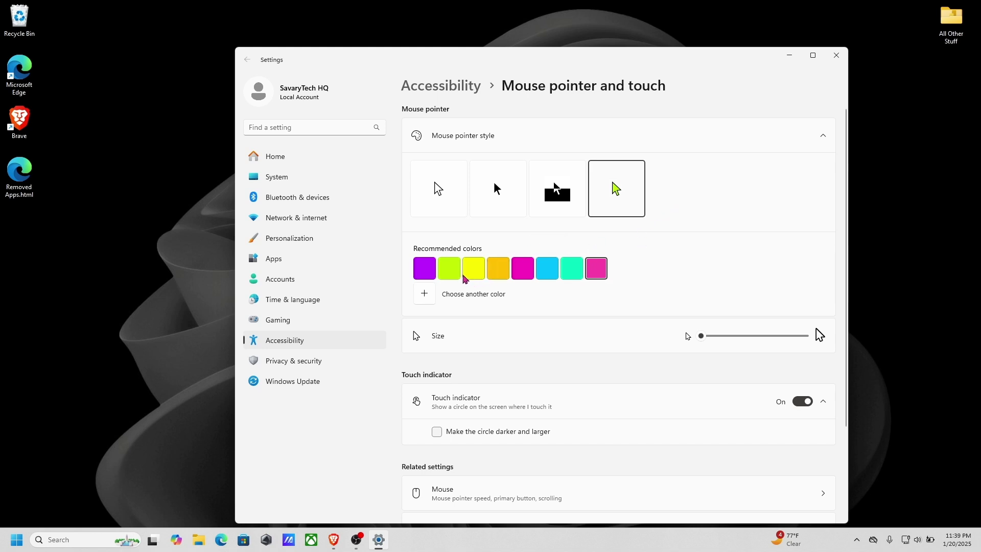
click(346, 127)
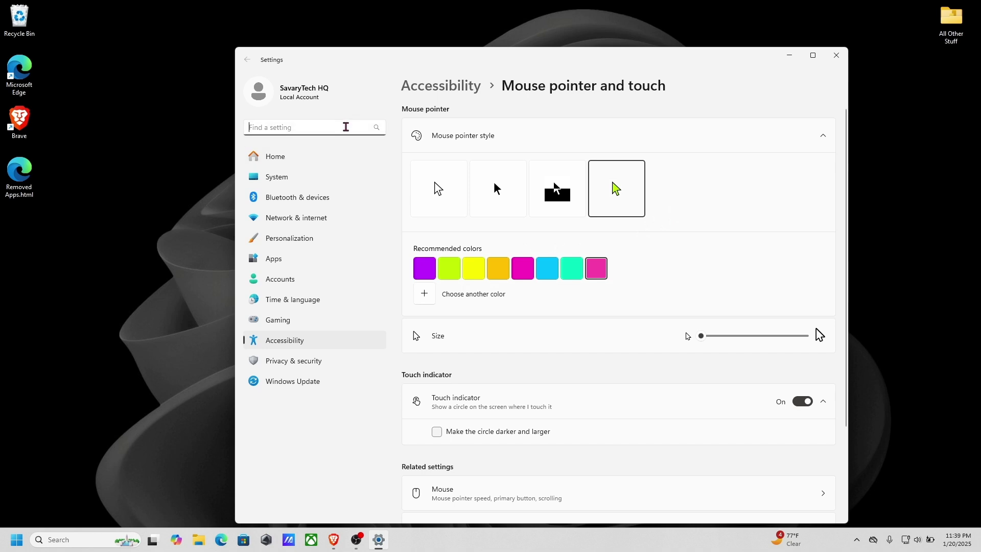
text(color)
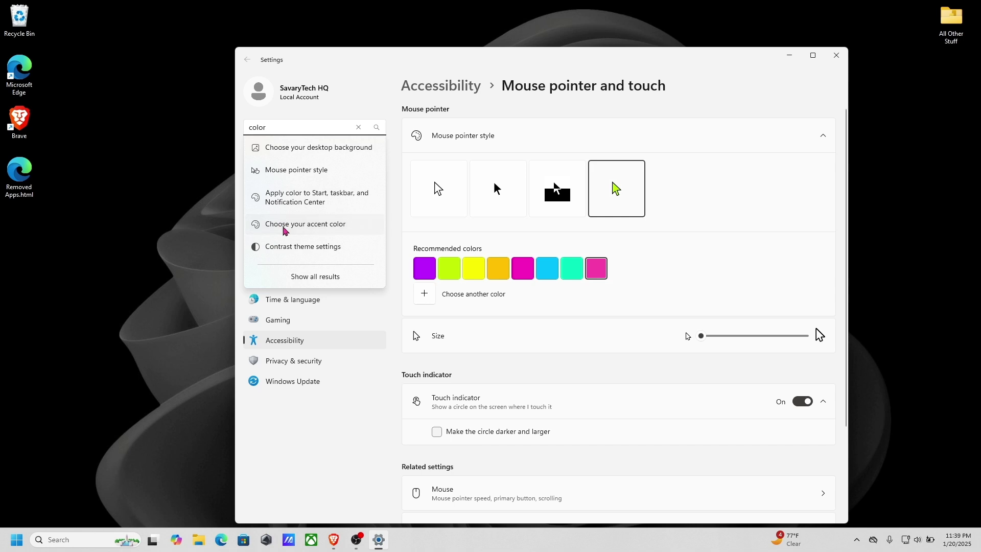
Pick Camouflage desert accent and show the accent colour on title bars and window borders.
click(283, 227)
scroll(507, 290, down, 4)
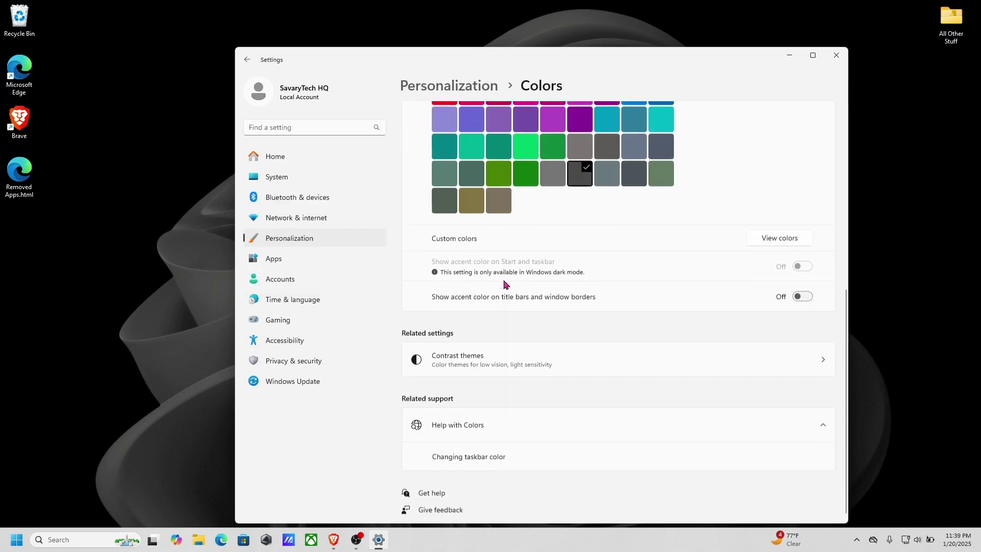
scroll(504, 283, up, 1)
scroll(505, 285, up, 1)
click(472, 388)
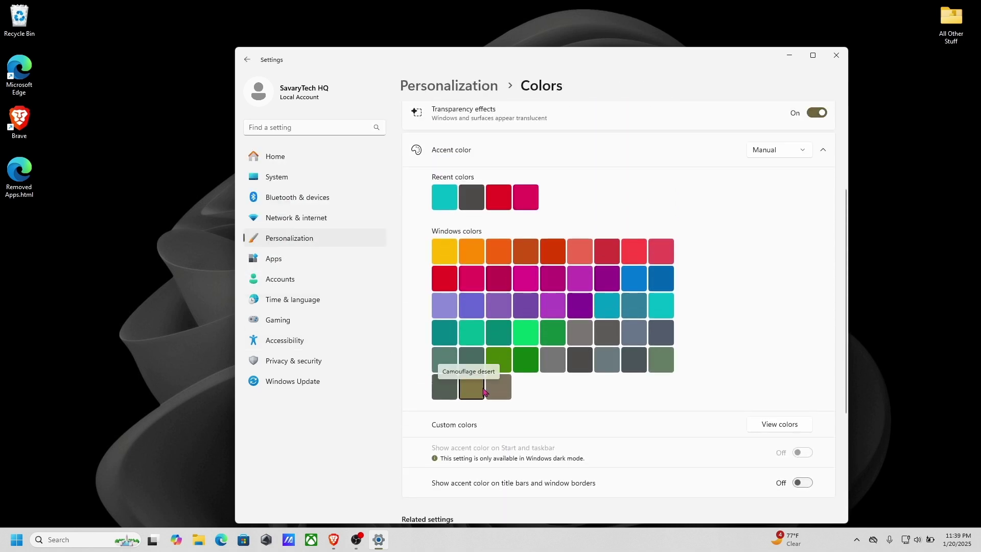
scroll(674, 322, down, 2)
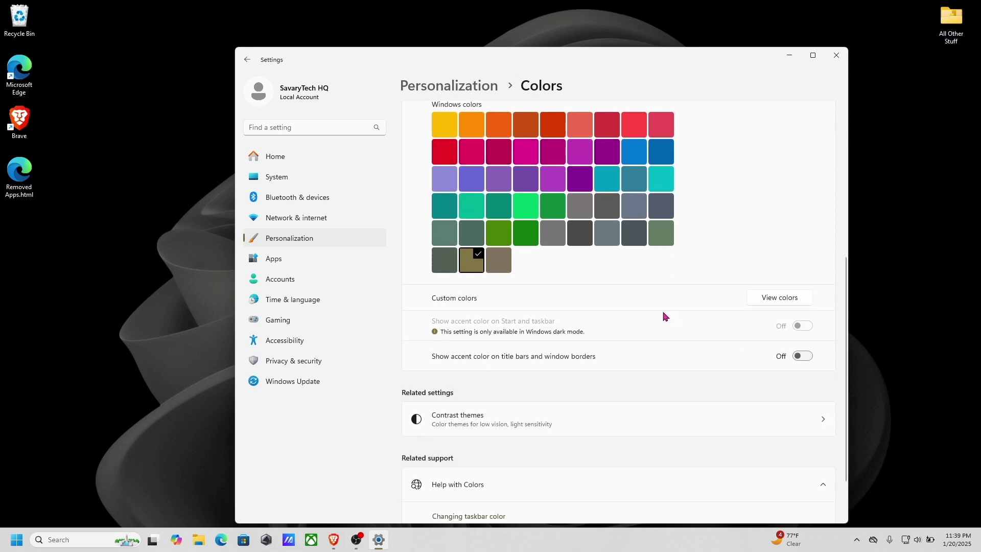
scroll(646, 319, up, 1)
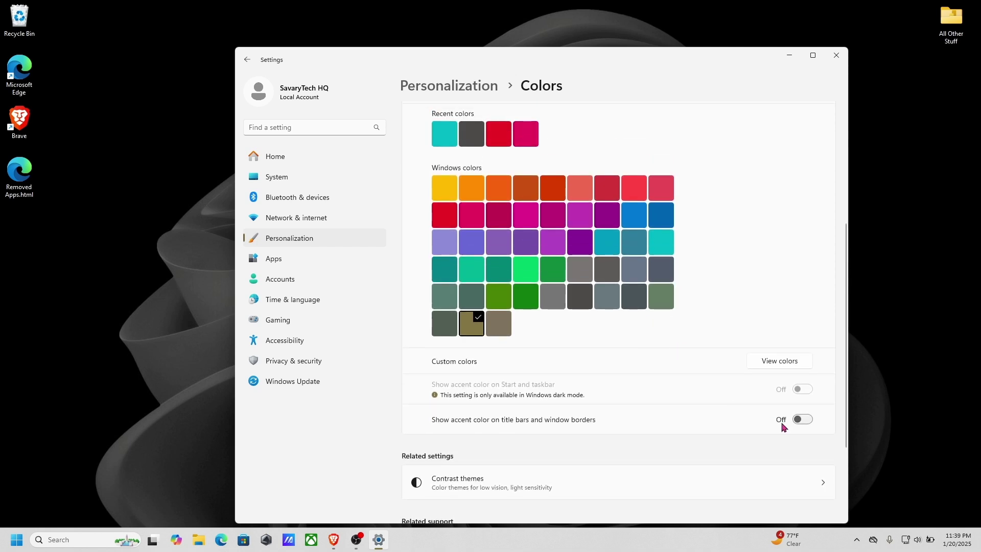
click(811, 423)
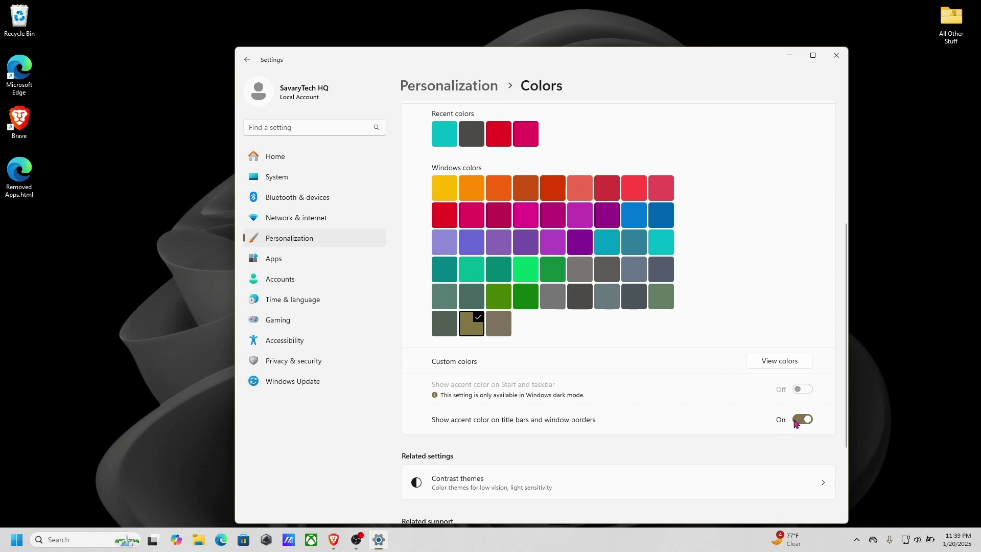
scroll(772, 396, up, 1)
scroll(772, 397, up, 1)
Set Choose your mode to Dark.
click(779, 145)
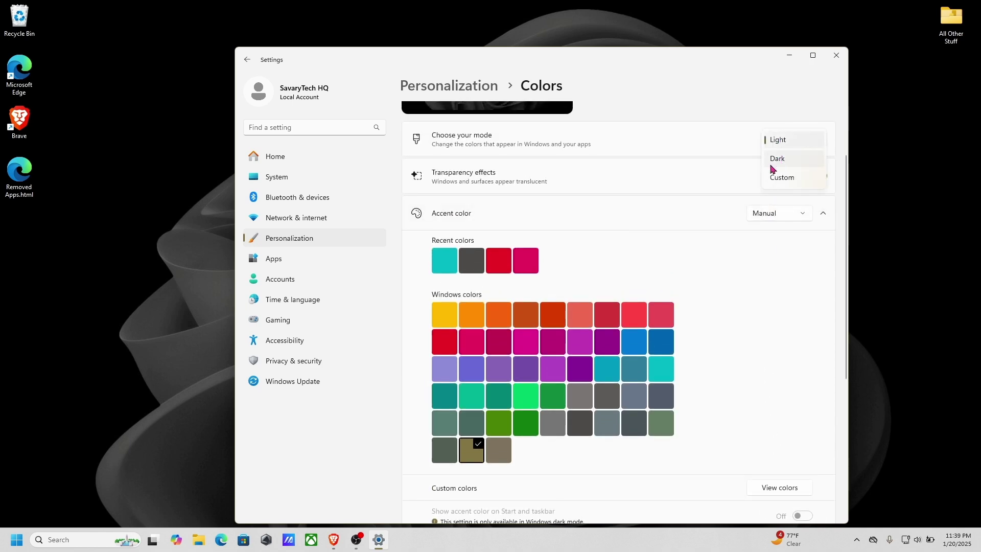
key(Down)
key(Return)
scroll(780, 376, down, 3)
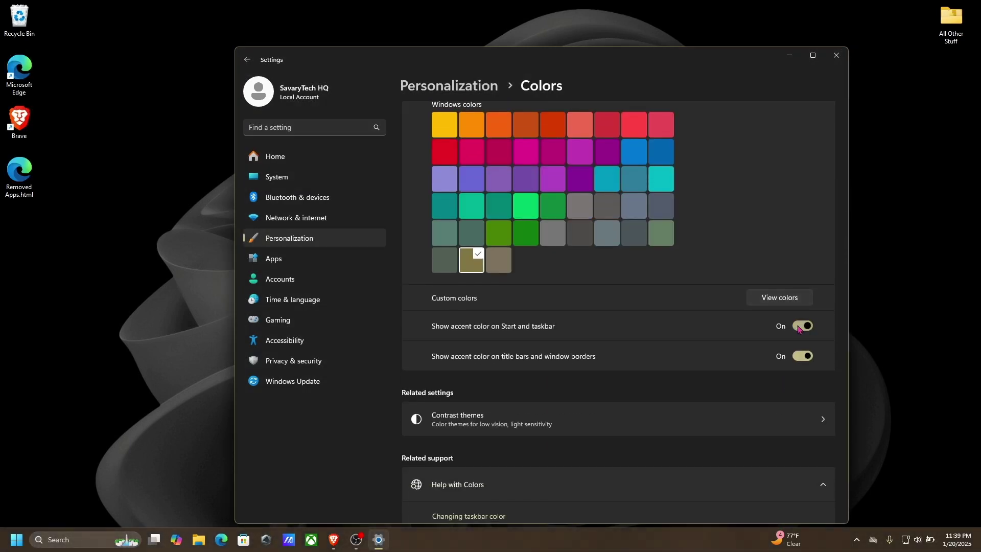
Try orange and crimson, then settle on purple as the accent colour.
click(500, 129)
click(504, 159)
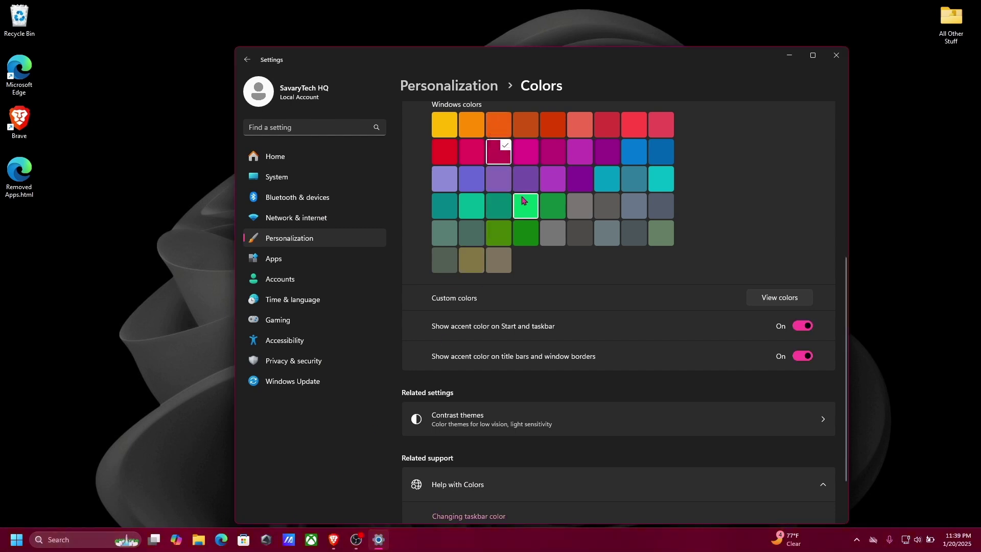
click(586, 167)
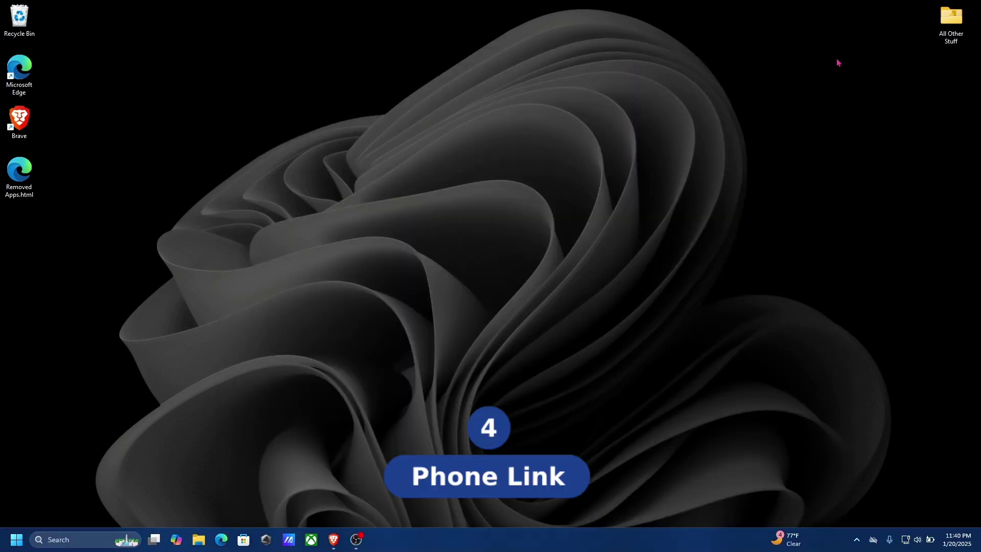
key(super)
text(ph)
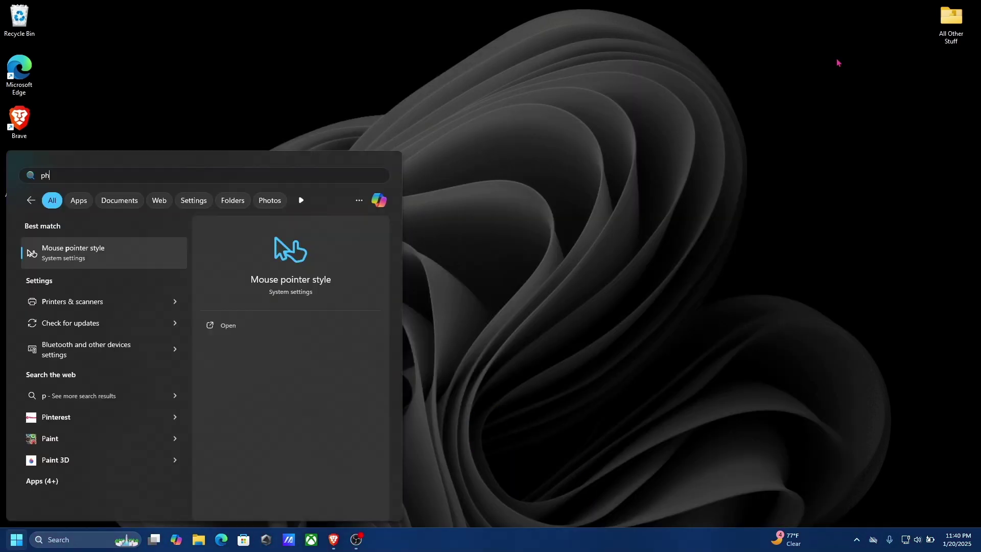
text(one)
key(Return)
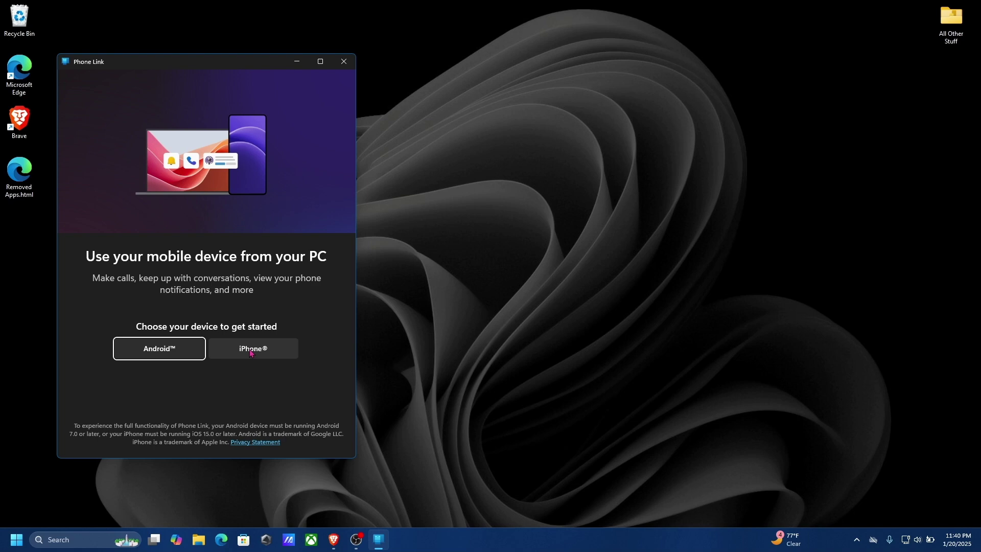
click(338, 63)
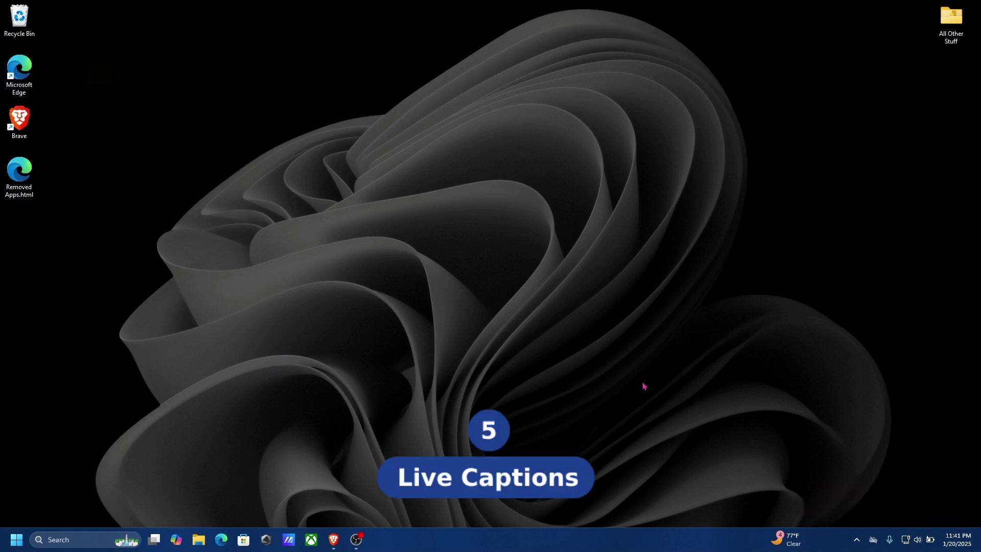
Enable Live captions from Quick Settings over the Brave YouTube video, accepting English (United States).
click(340, 547)
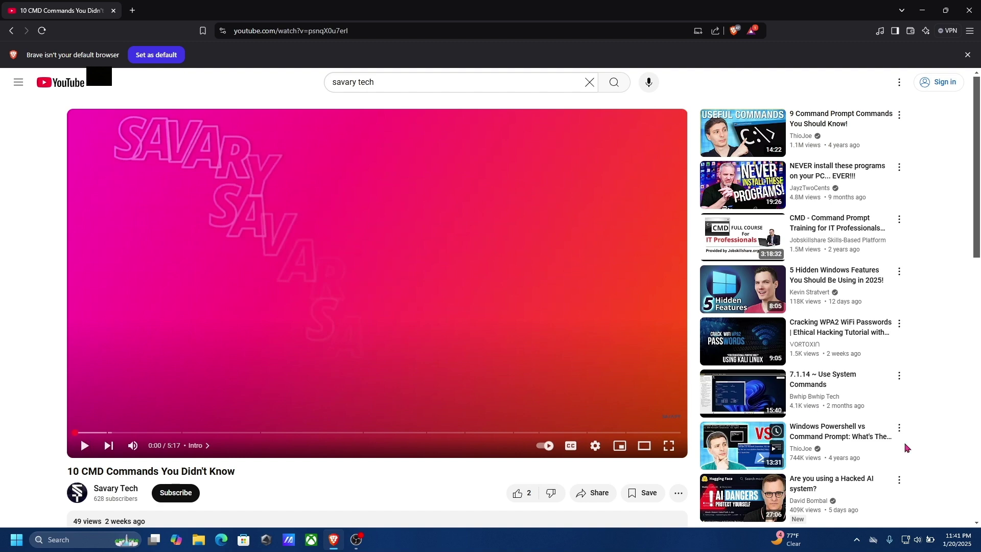
click(912, 540)
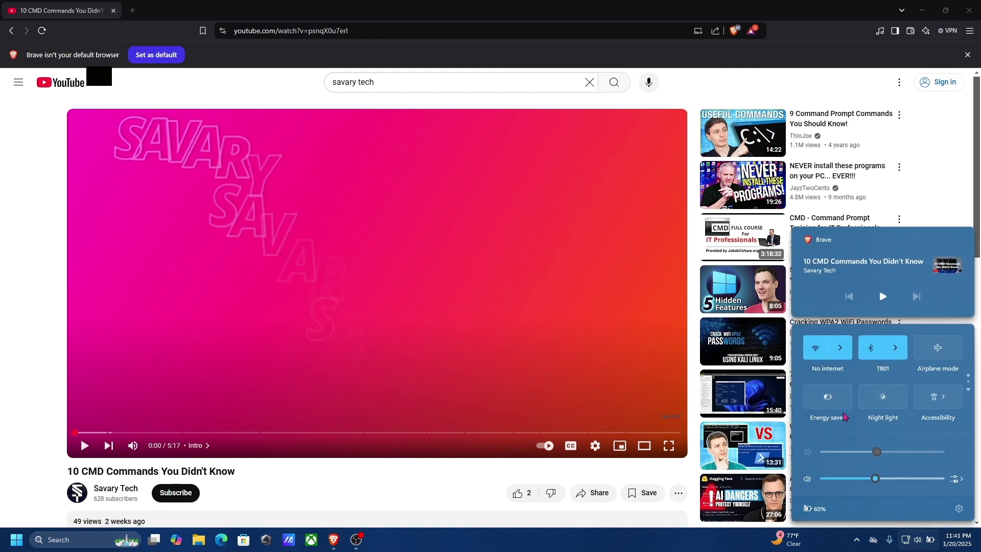
click(828, 349)
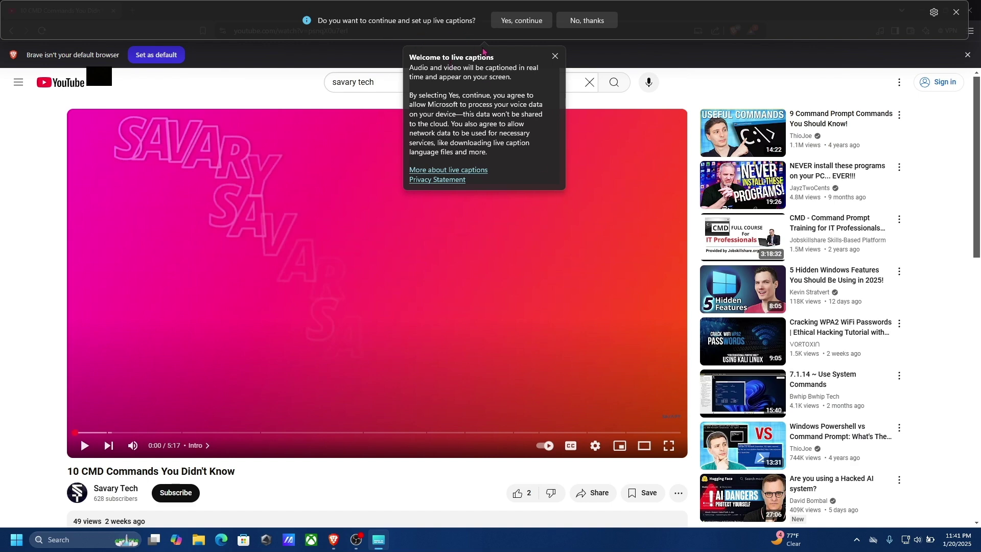
click(523, 23)
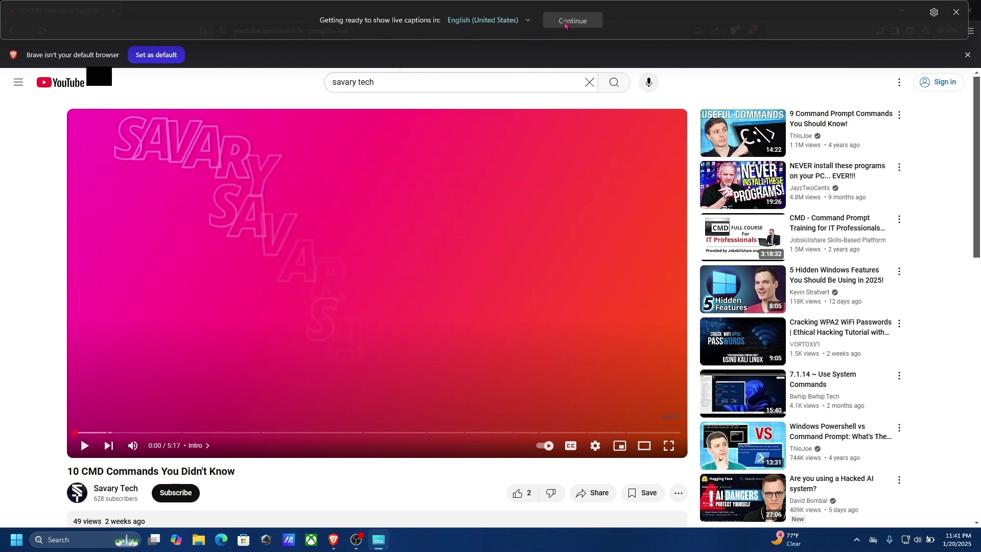
click(565, 25)
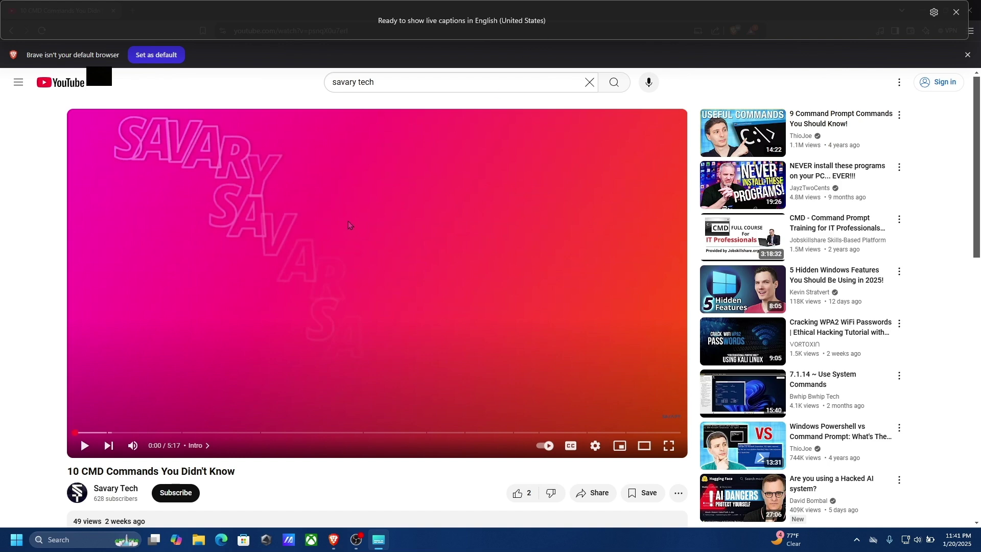
click(347, 328)
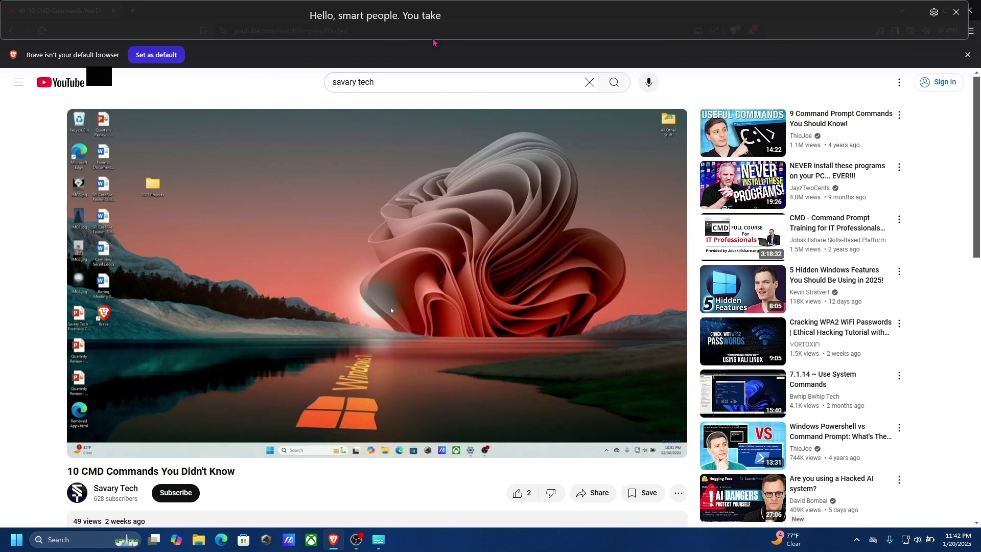
Pause the video and toggle its YouTube subtitles on and back off.
click(495, 234)
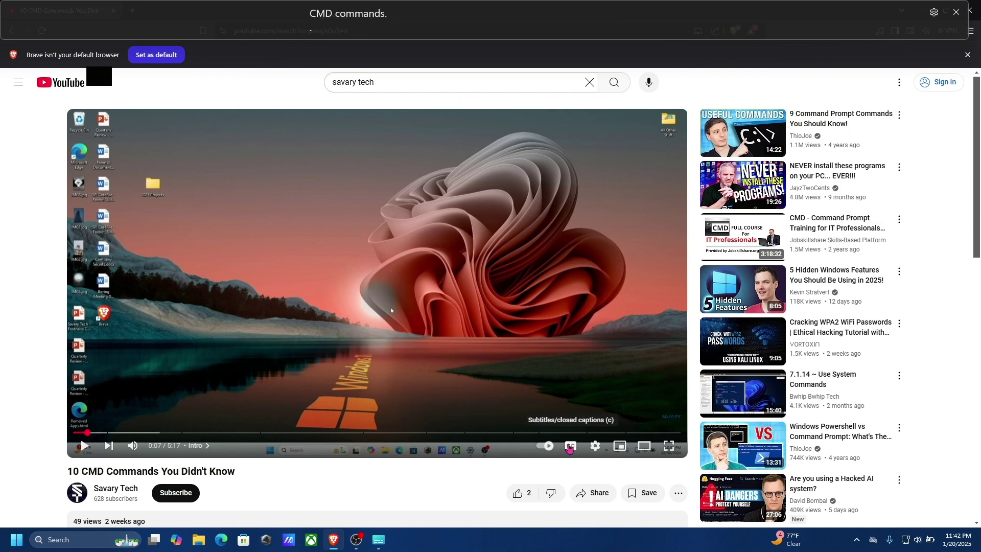
click(570, 446)
click(570, 446)
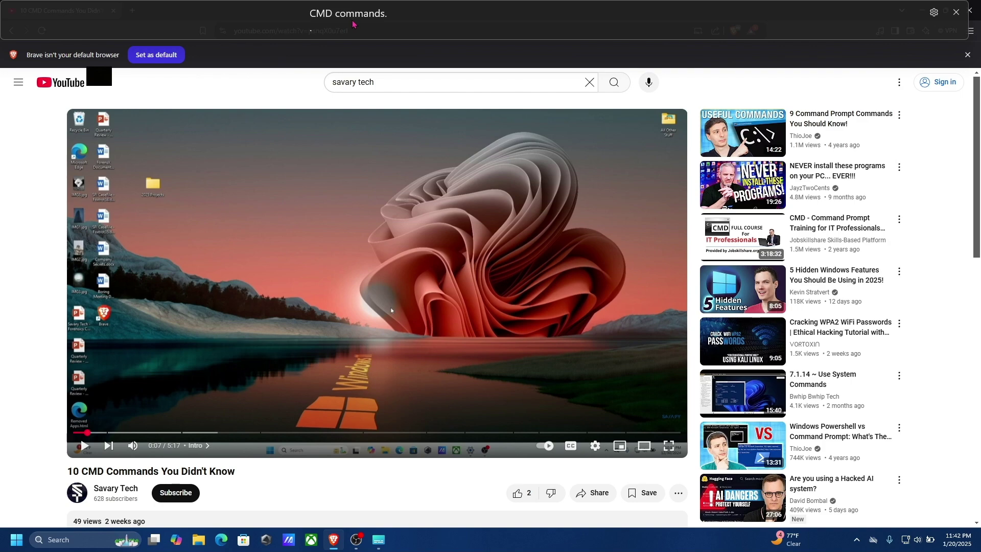
Drag the live captions bar to the screen bottom and open its settings menu.
drag(354, 24, 392, 117)
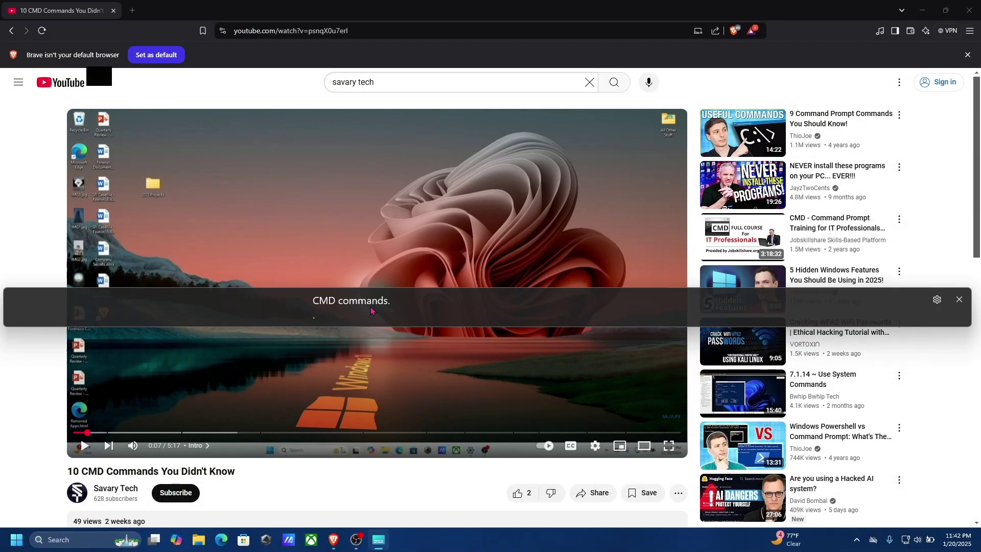
drag(392, 117, 371, 505)
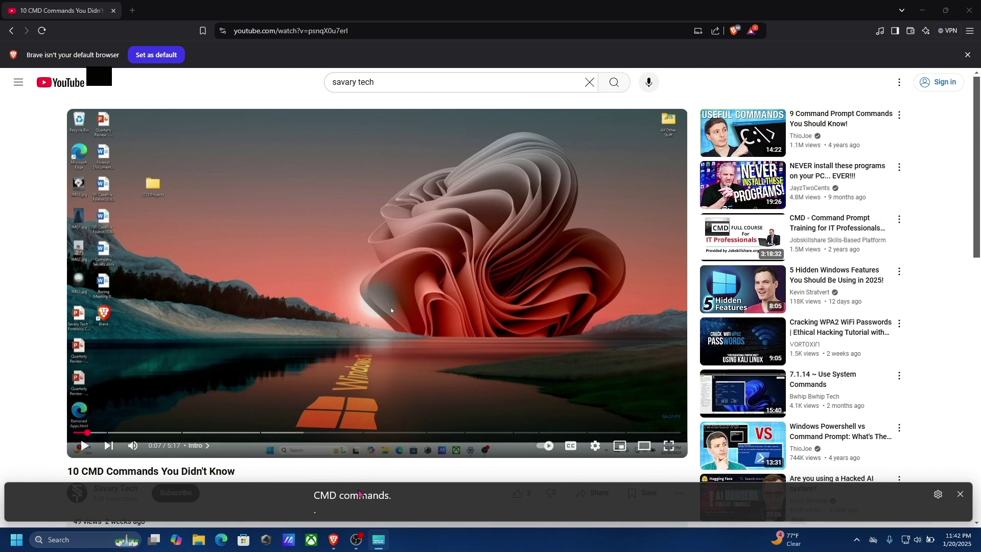
click(940, 495)
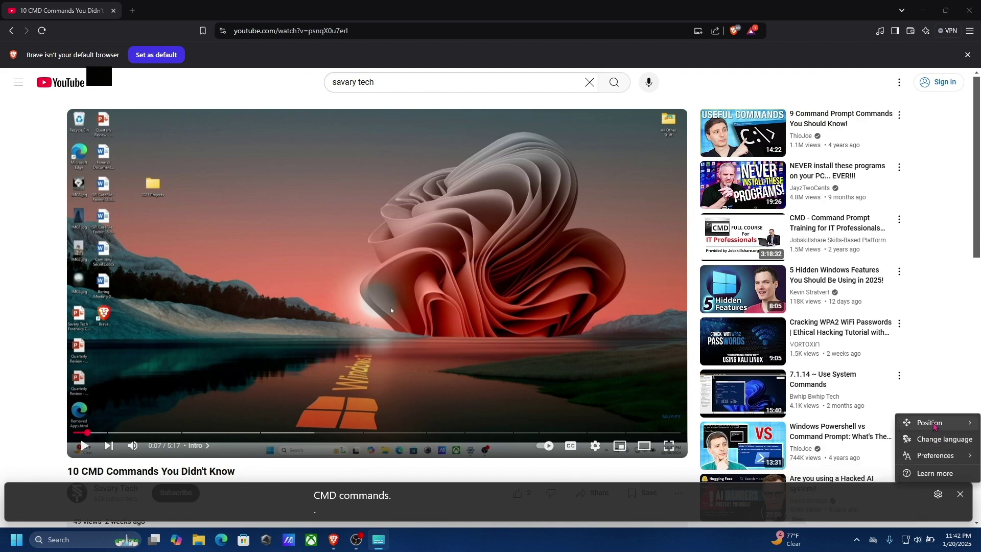
mouse_move(742, 238)
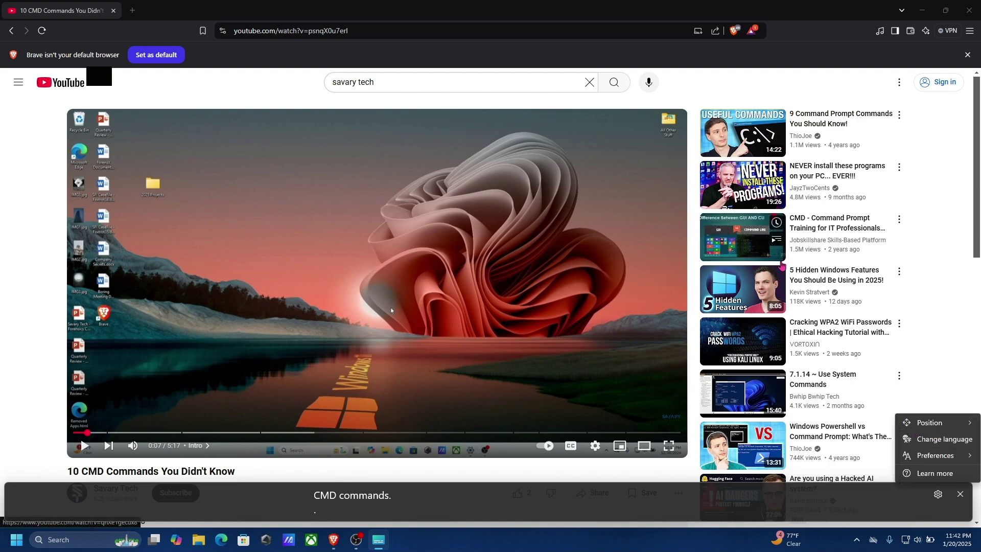
scroll(782, 265, down, 3)
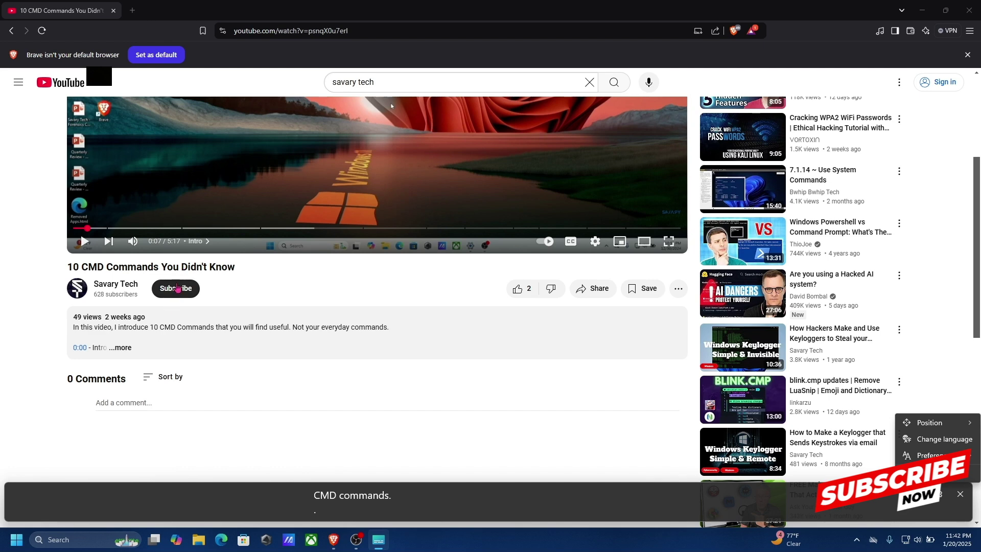
scroll(178, 288, up, 3)
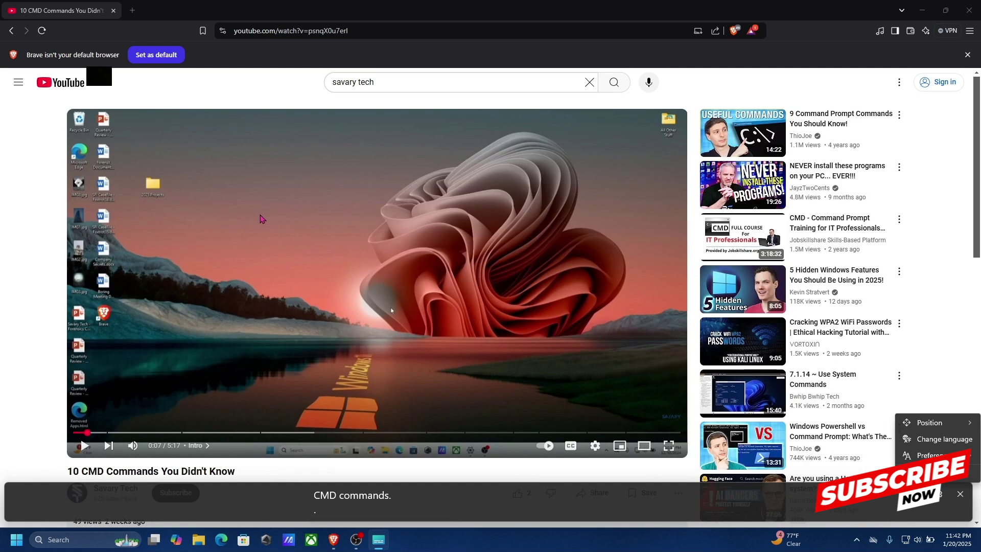